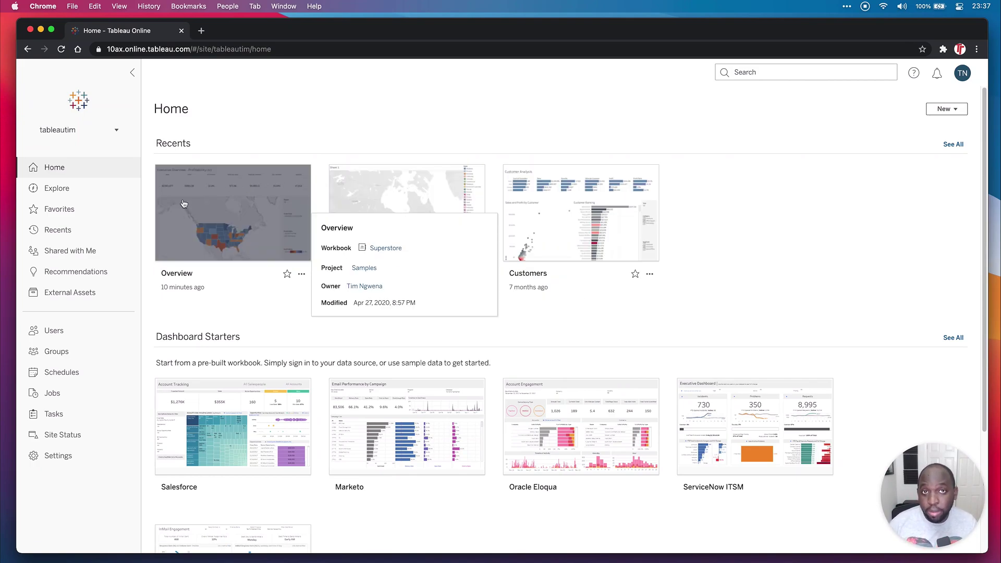
- Open the Ask Data page of the Superstore Datasource in the Samples project
{"action": "left_click", "coordinate": [78, 190]}
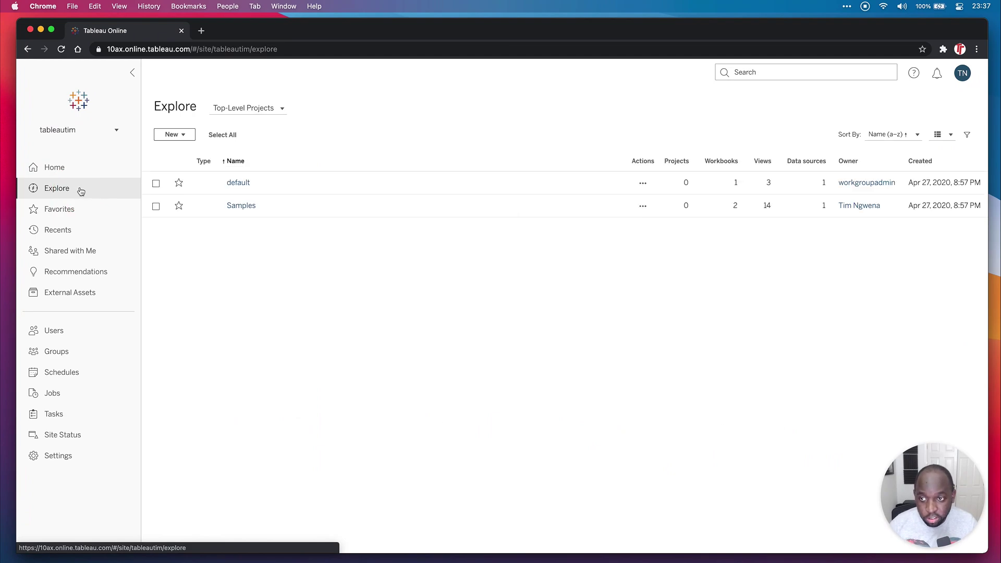
{"action": "left_click", "coordinate": [245, 208]}
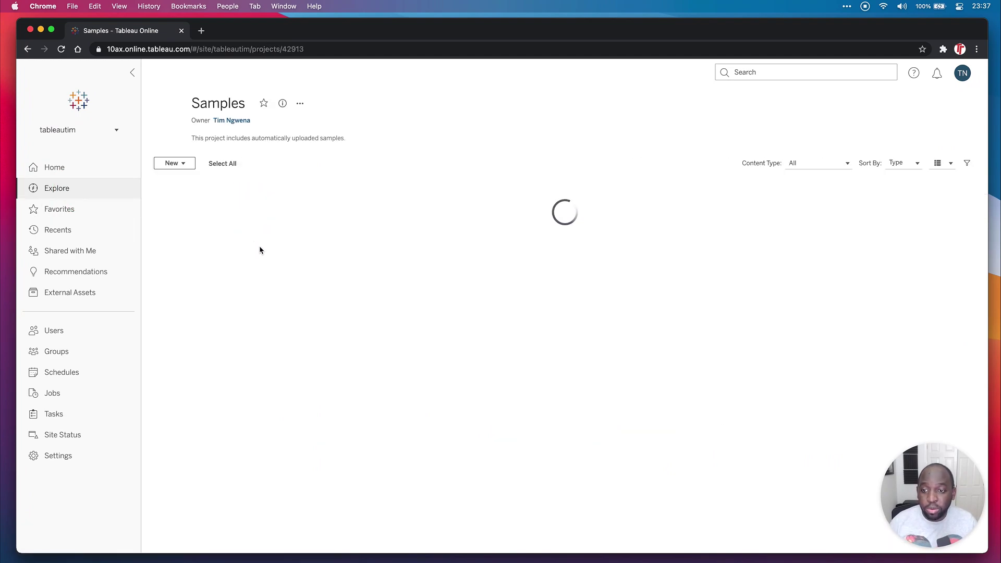
{"action": "left_click", "coordinate": [294, 259]}
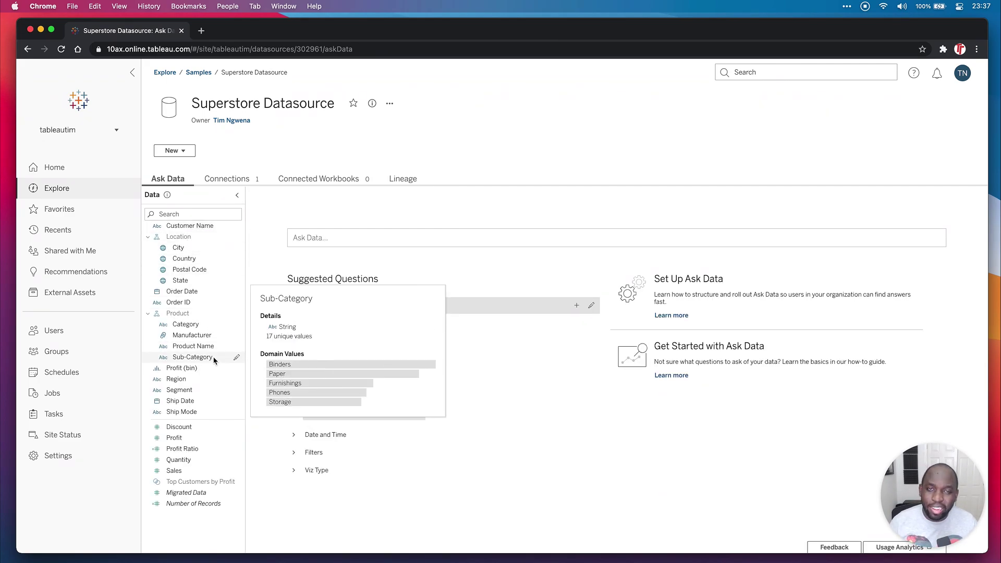
{"action": "mouse_move", "coordinate": [205, 417]}
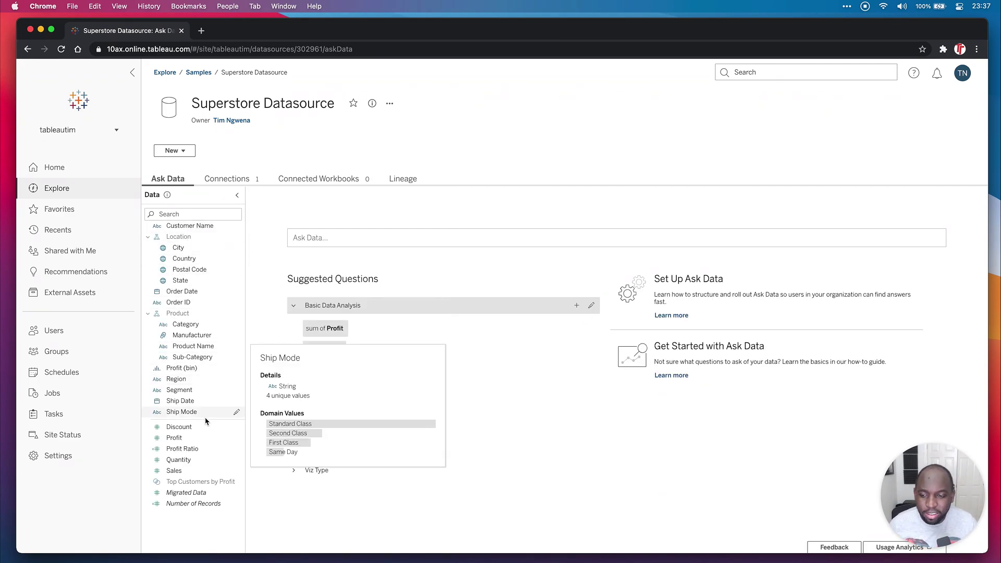
- Ask 'profit by category' and accept the 'sum of Profit by Category' suggestion
{"action": "left_click", "coordinate": [377, 239]}
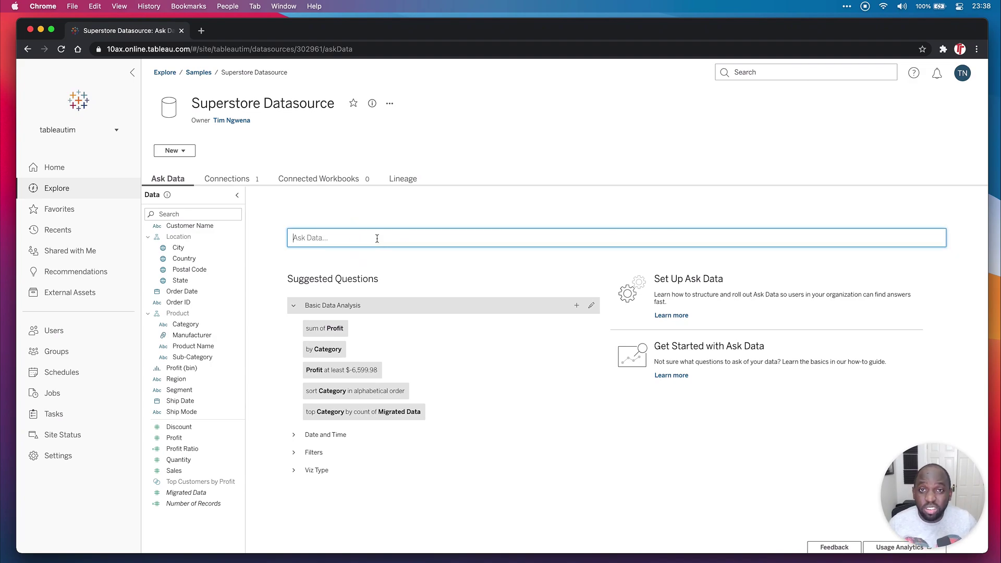
{"action": "type", "text": "prof"}
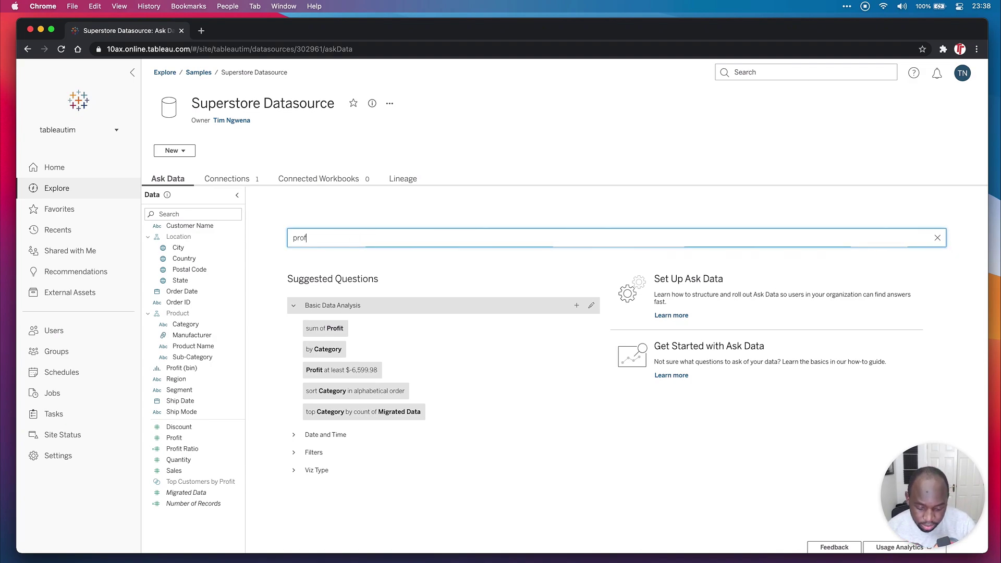
{"action": "type", "text": "it by catgery"}
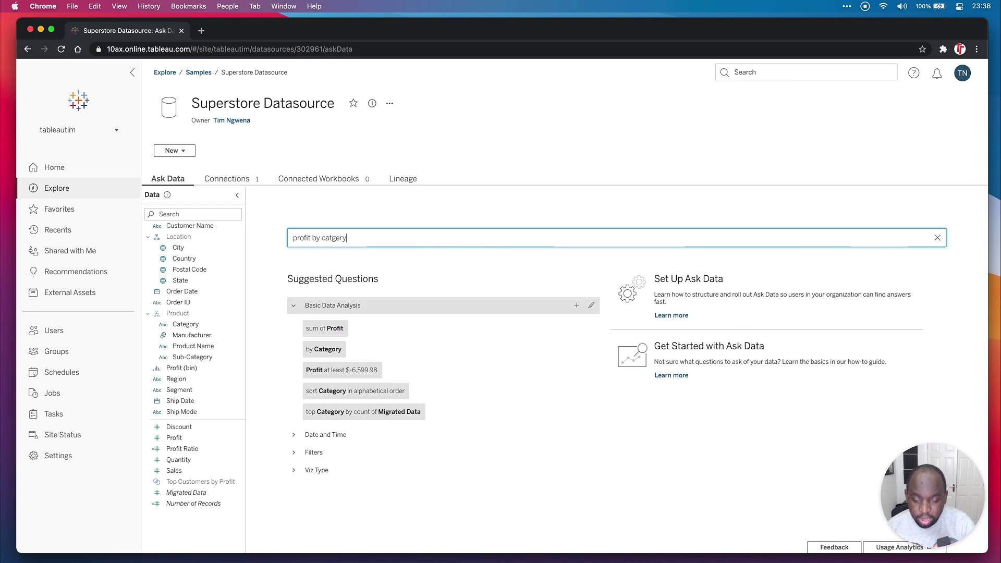
{"action": "key", "text": "BackSpace"}
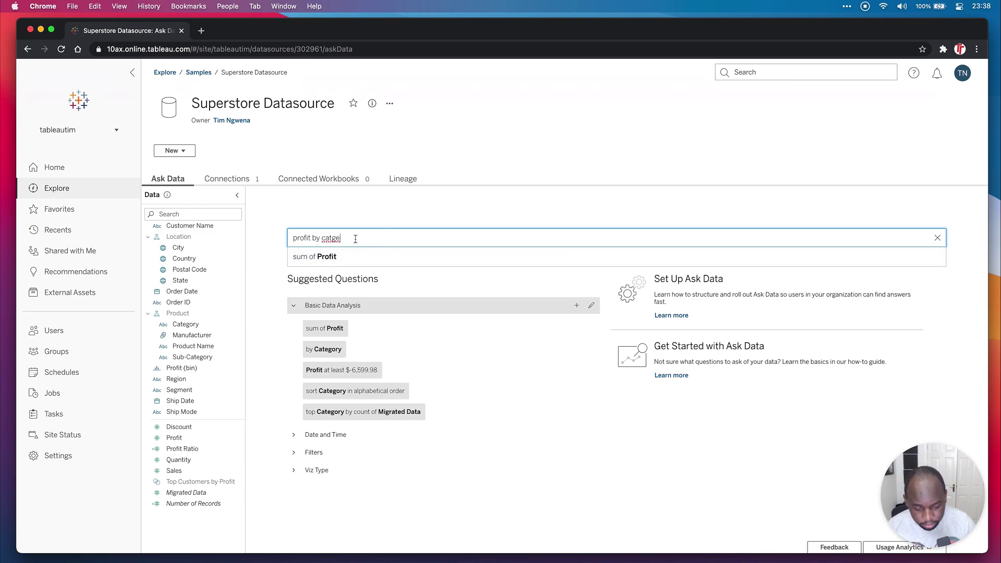
{"action": "key", "text": "BackSpace"}
{"action": "key", "text": "BackSpace"}
{"action": "type", "text": "egory"}
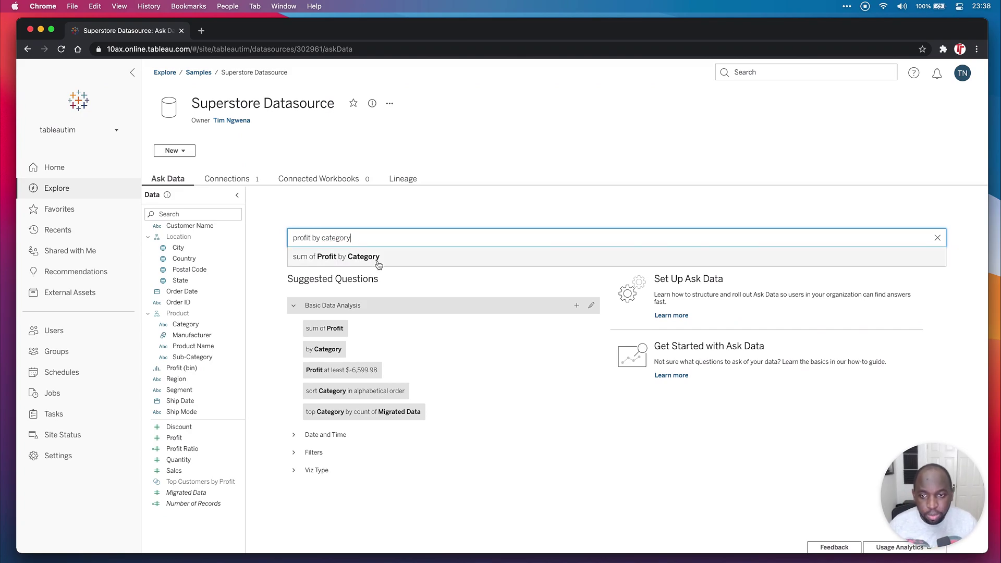
{"action": "left_click", "coordinate": [380, 263]}
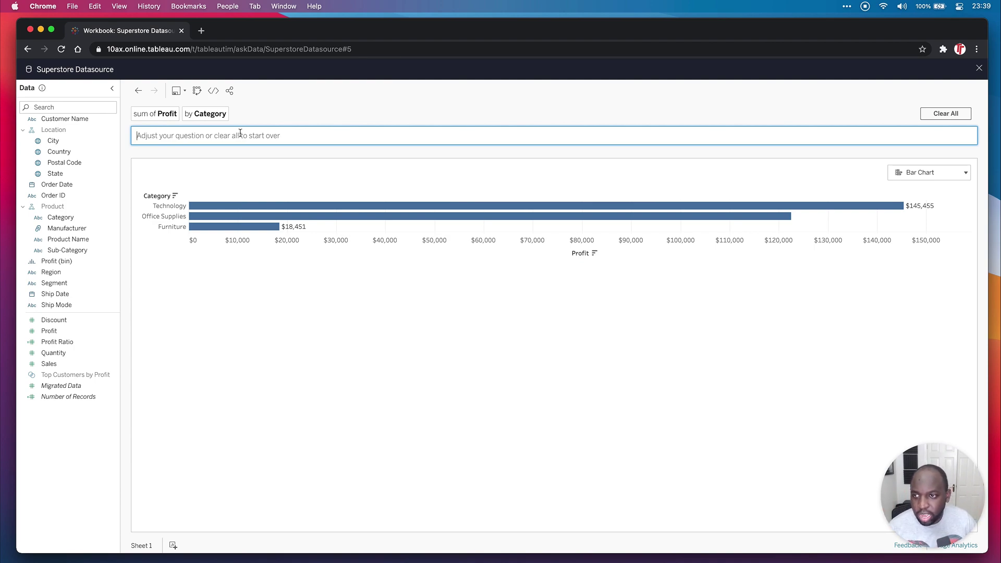
- Add 'by month', then filter to orders 'between March 2015 and December 2019'
{"action": "type", "text": "by month"}
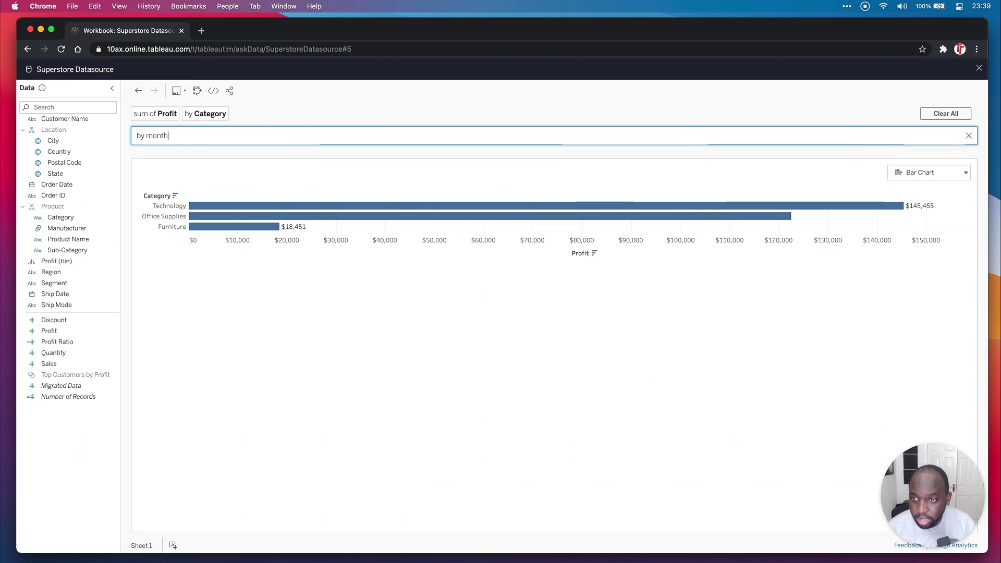
{"action": "key", "text": "Return"}
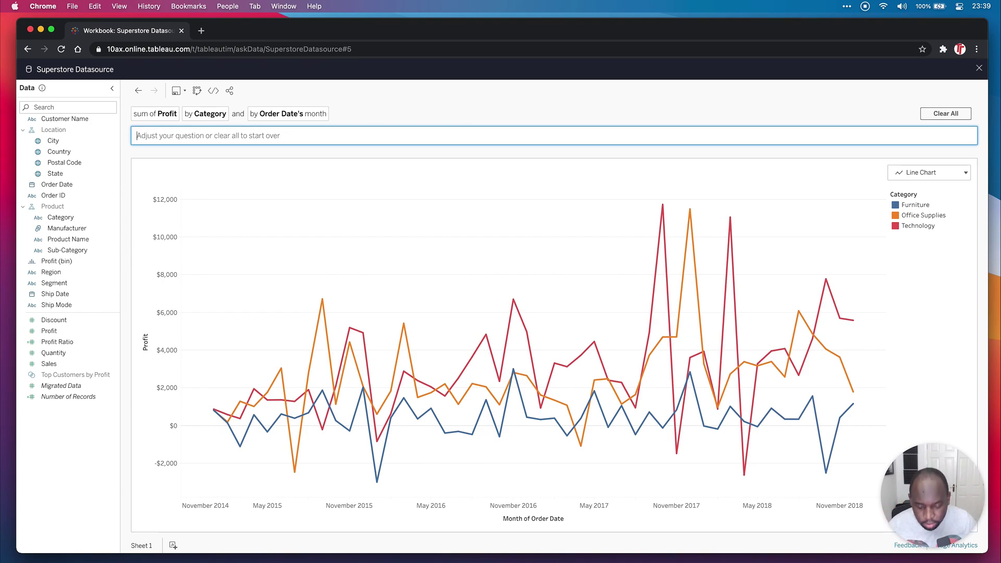
{"action": "type", "text": "between "}
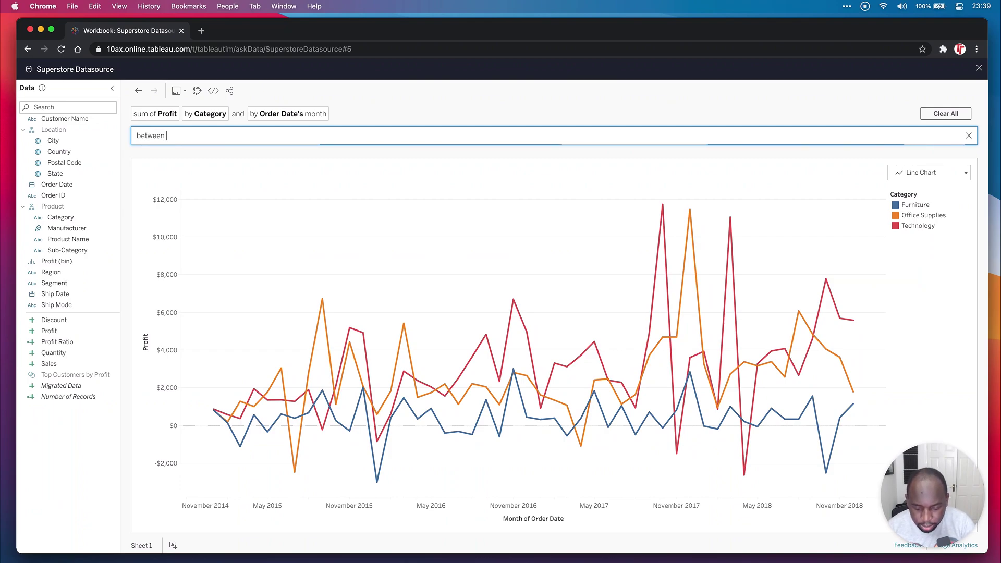
{"action": "type", "text": "march 201"}
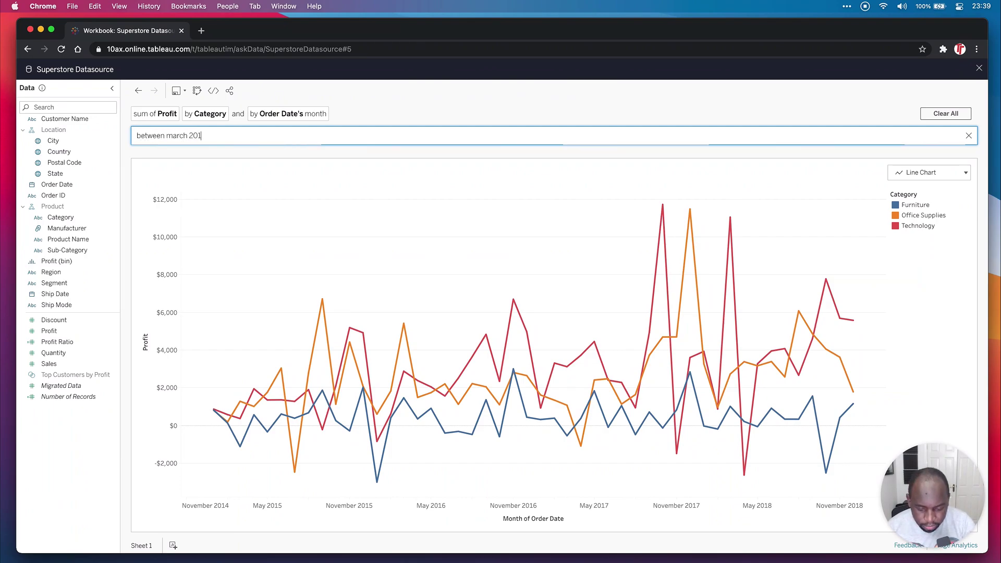
{"action": "type", "text": "5 and decembe"}
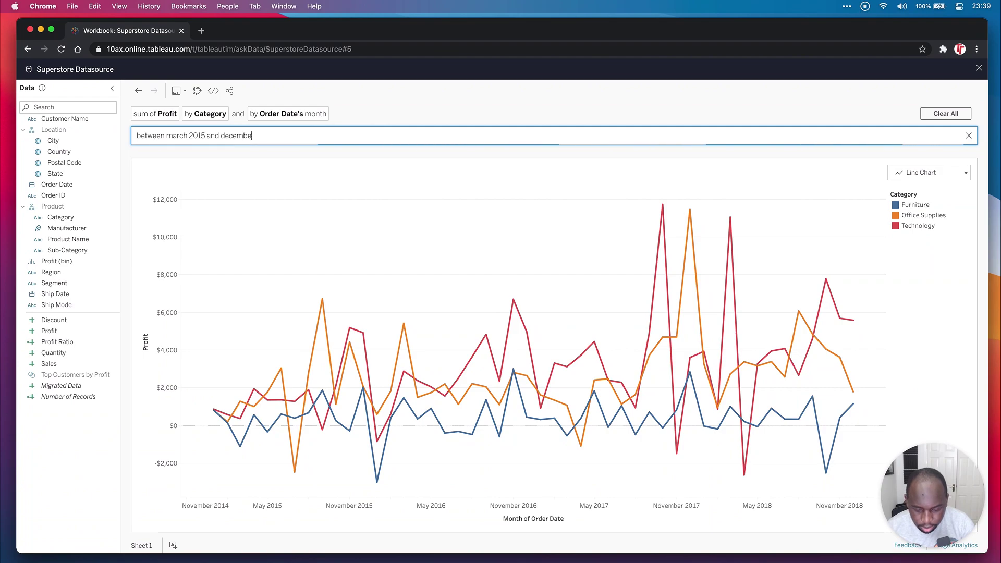
{"action": "type", "text": "r 2019"}
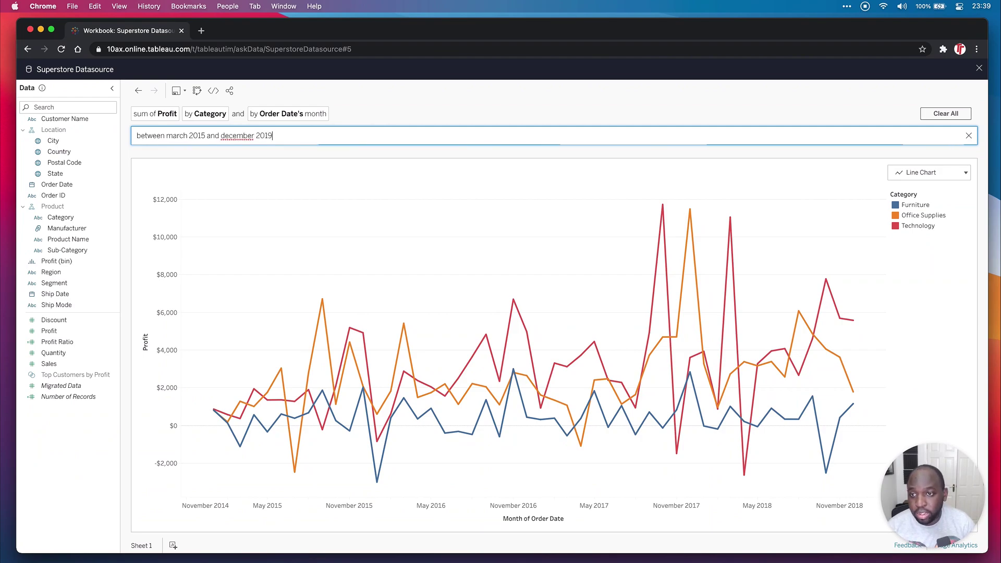
{"action": "left_click", "coordinate": [225, 135]}
{"action": "key", "text": "shift+Left"}
{"action": "type", "text": "D"}
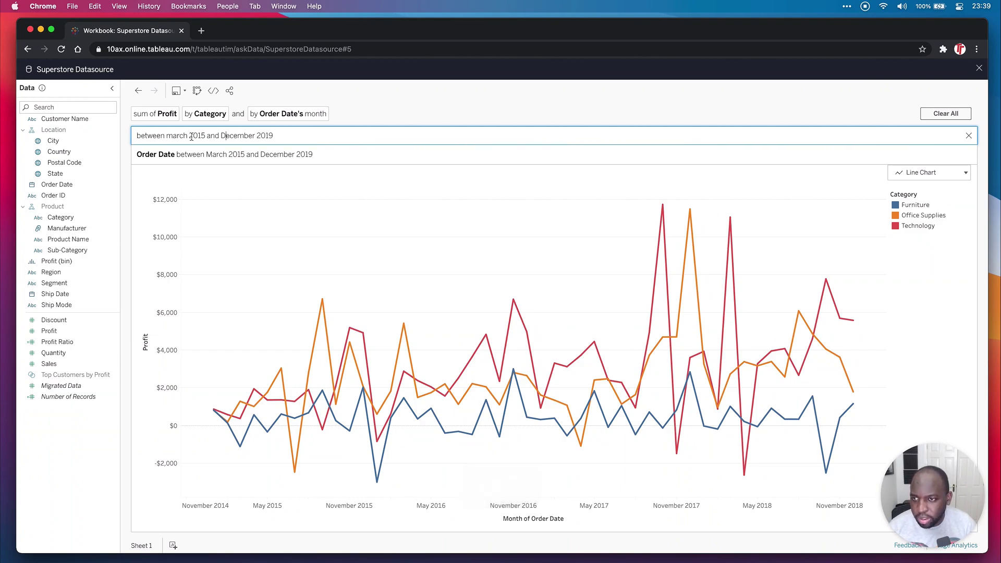
{"action": "left_click", "coordinate": [172, 135]}
{"action": "key", "text": "BackSpace"}
{"action": "type", "text": "M"}
{"action": "left_click", "coordinate": [305, 135]}
{"action": "key", "text": "Return"}
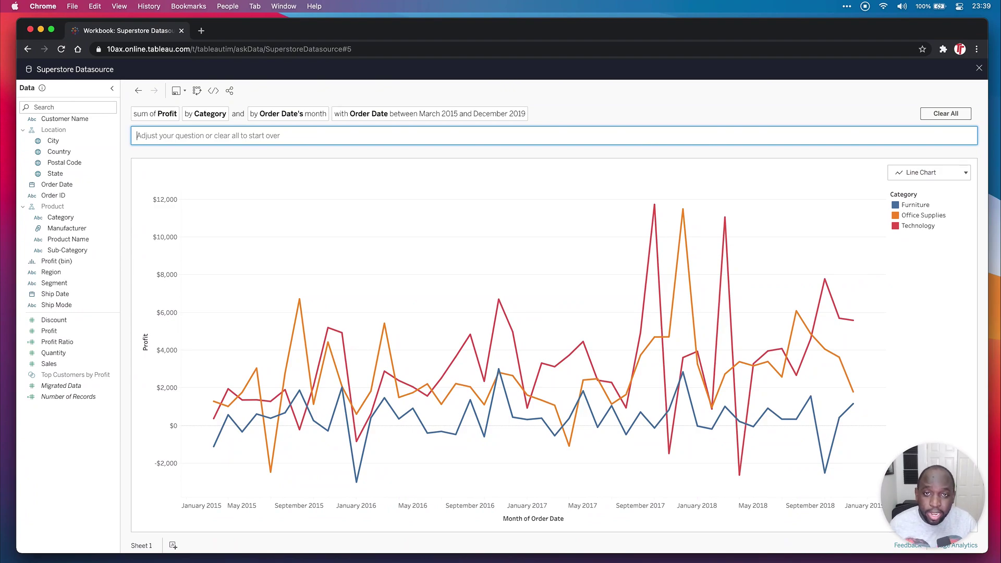
{"action": "left_click", "coordinate": [485, 113]}
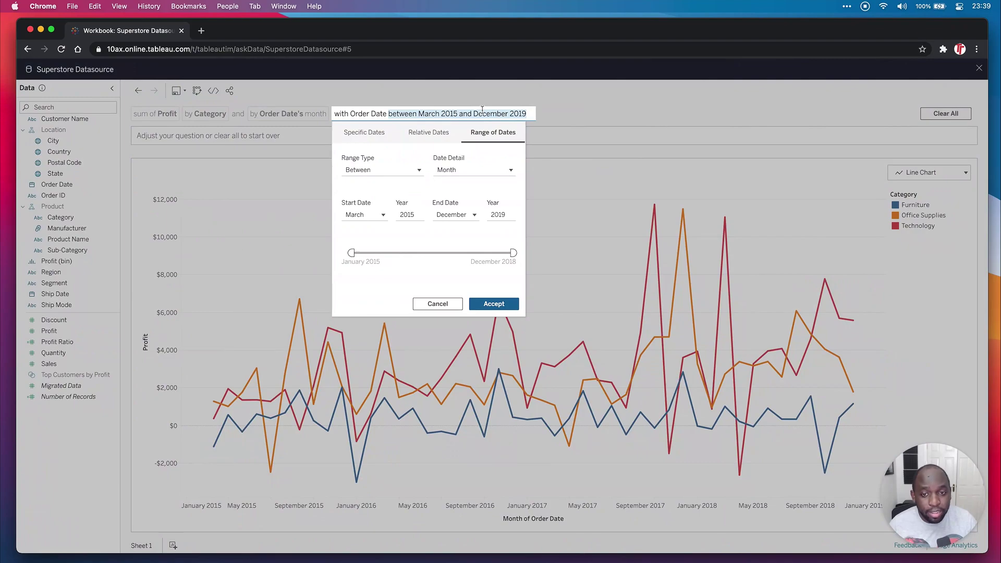
{"action": "left_click_drag", "start_coordinate": [514, 253], "coordinate": [483, 253]}
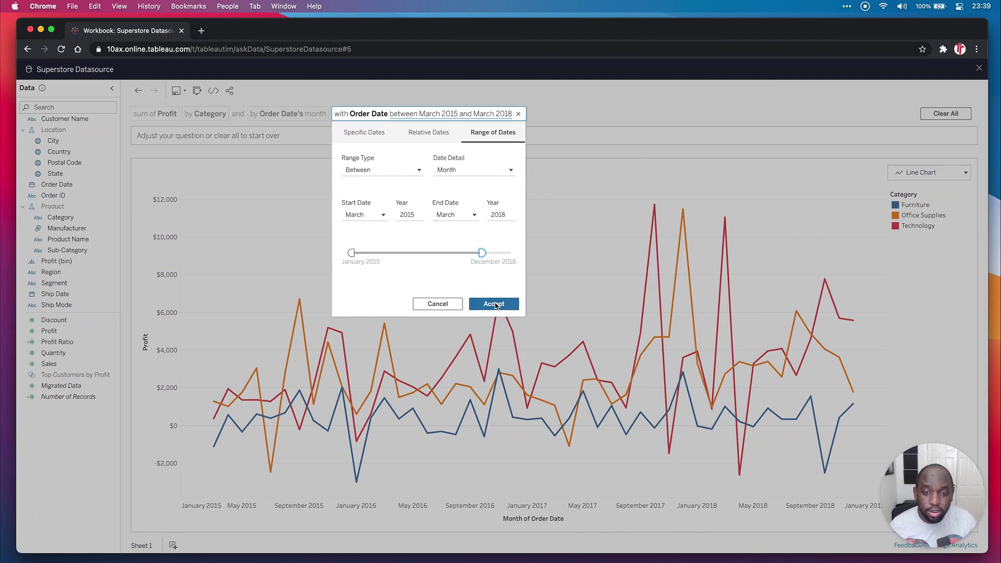
{"action": "left_click", "coordinate": [497, 305]}
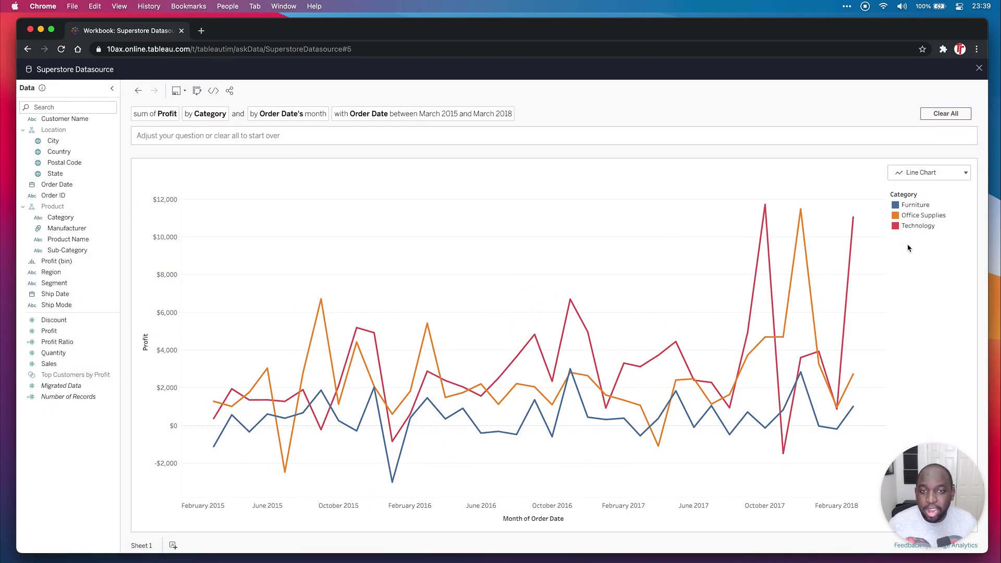
{"action": "left_click", "coordinate": [964, 172]}
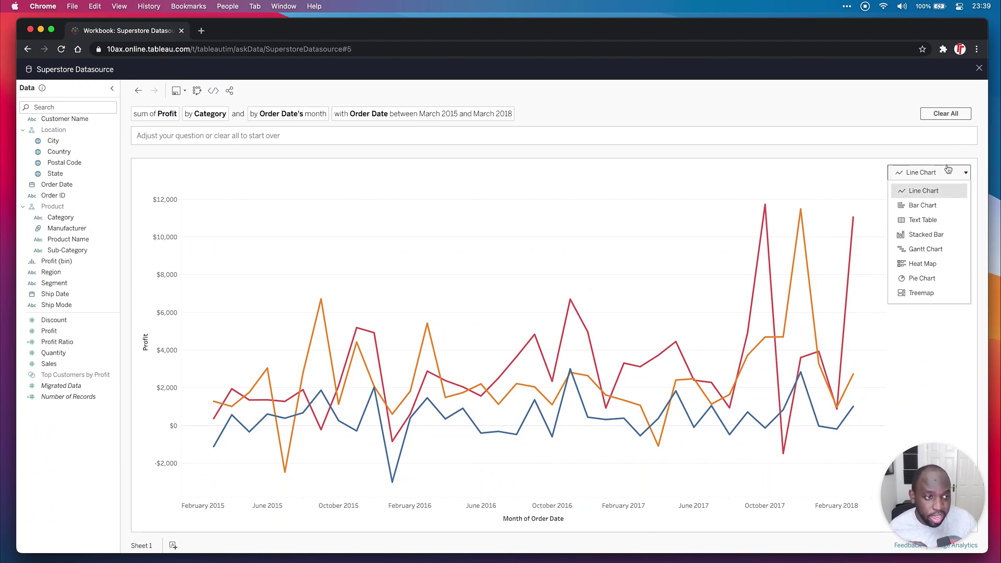
{"action": "left_click", "coordinate": [937, 235]}
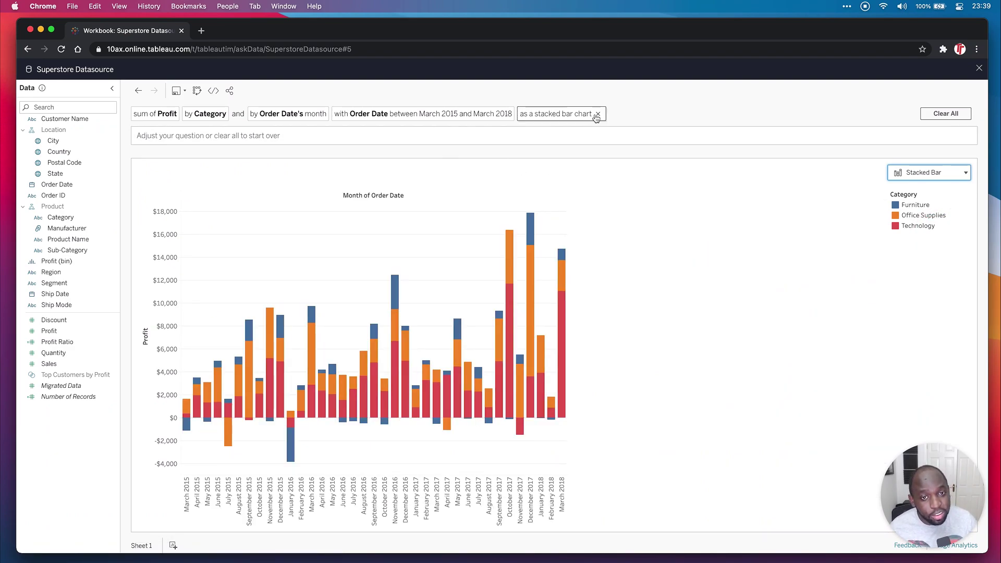
- Append 'as stacked bar chart' to the question to show monthly profit as stacked bars
{"action": "left_click", "coordinate": [598, 114]}
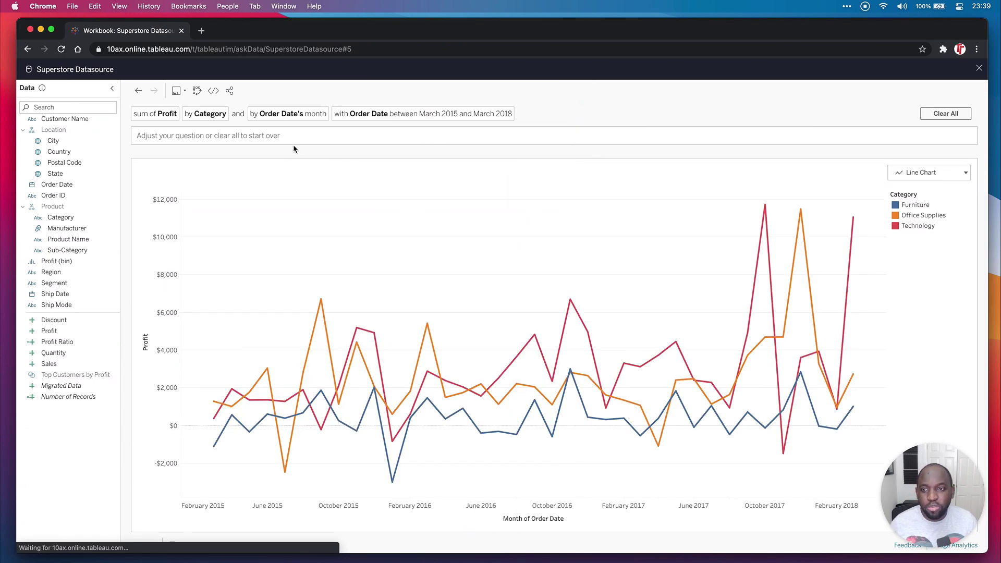
{"action": "left_click", "coordinate": [296, 136]}
{"action": "type", "text": "as stacka"}
{"action": "key", "text": "BackSpace"}
{"action": "type", "text": "ed bar chart"}
{"action": "key", "text": "Return"}
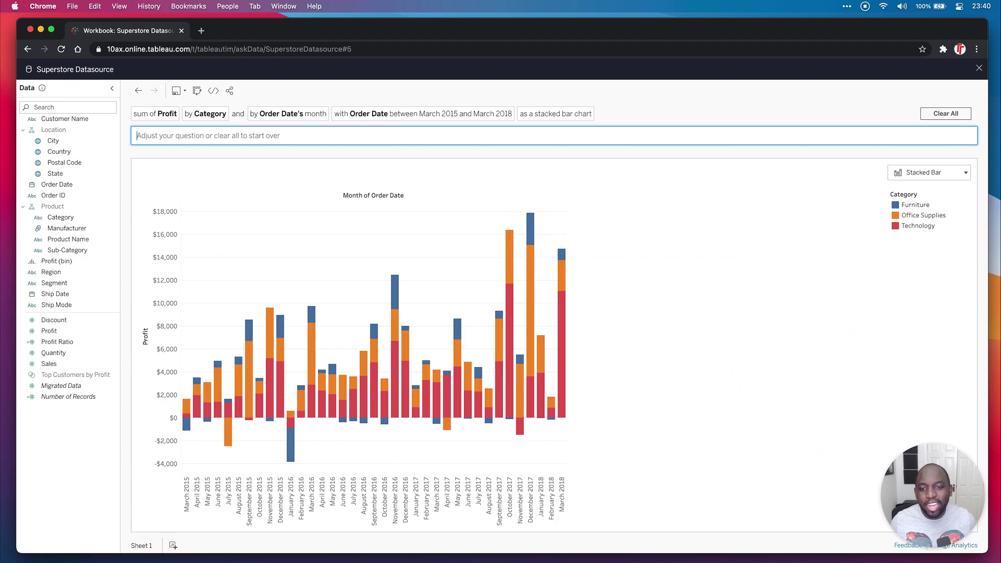
{"action": "left_click", "coordinate": [436, 115]}
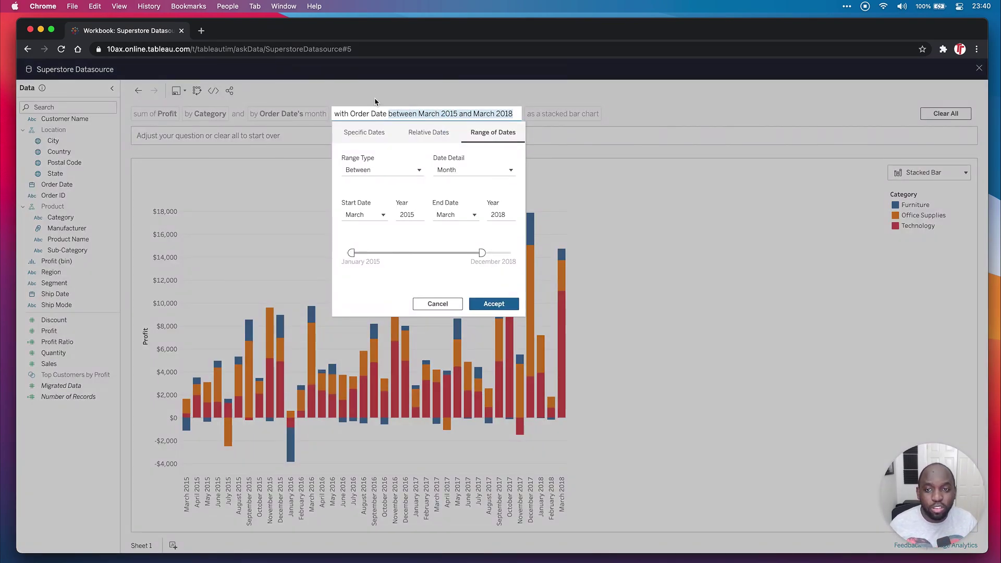
{"action": "left_click", "coordinate": [286, 146]}
{"action": "left_click", "coordinate": [292, 114]}
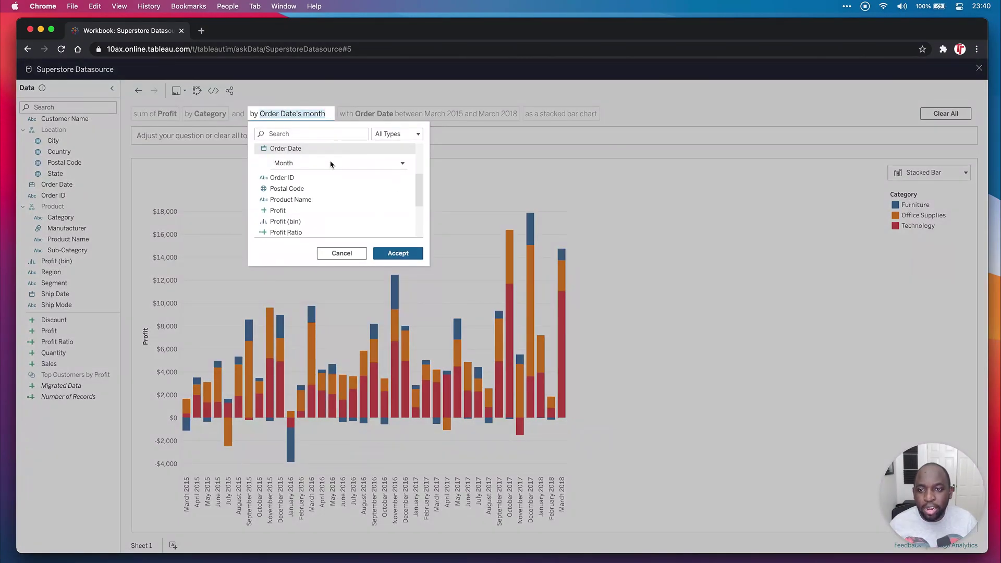
{"action": "left_click", "coordinate": [220, 116]}
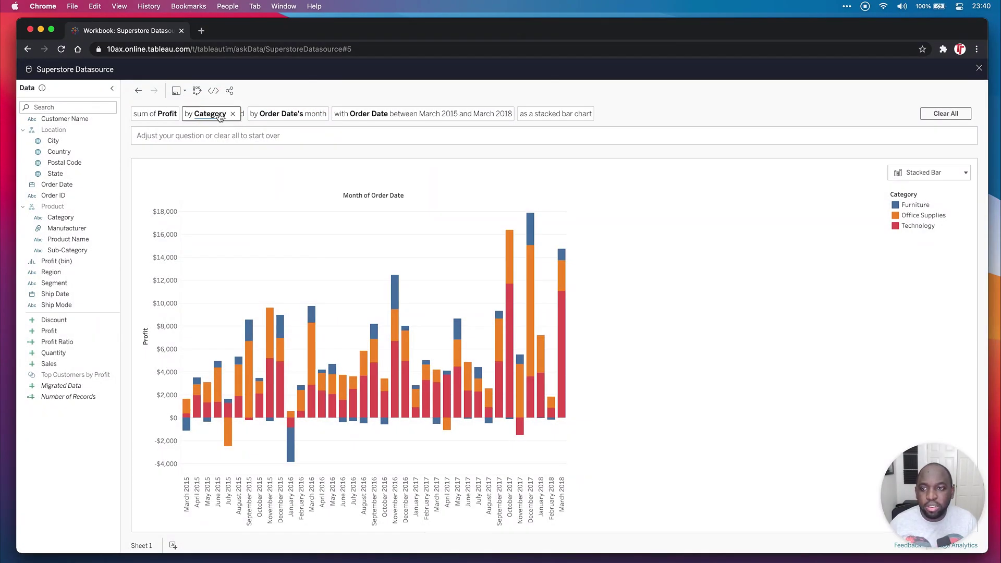
{"action": "left_click", "coordinate": [220, 114]}
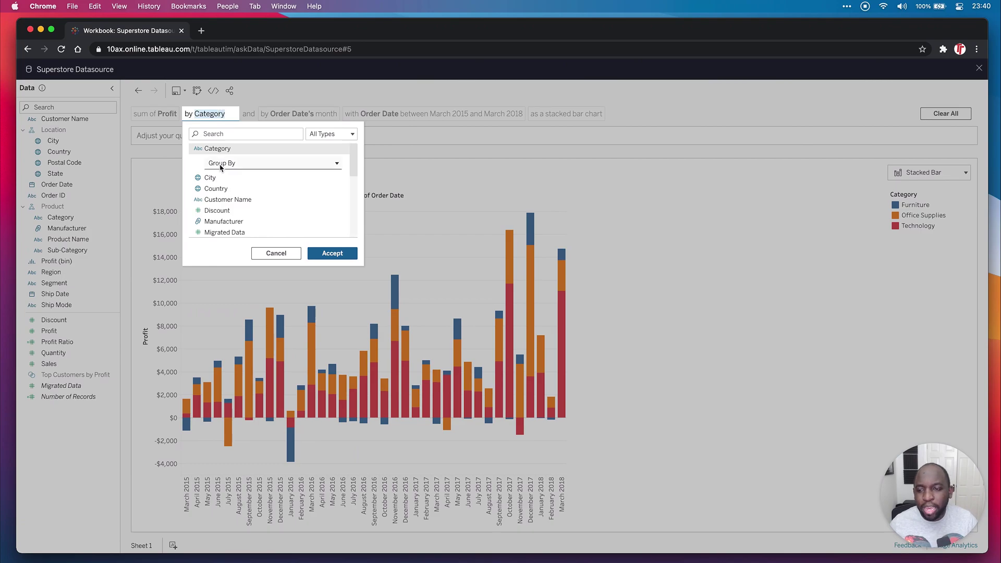
{"action": "left_click", "coordinate": [216, 189]}
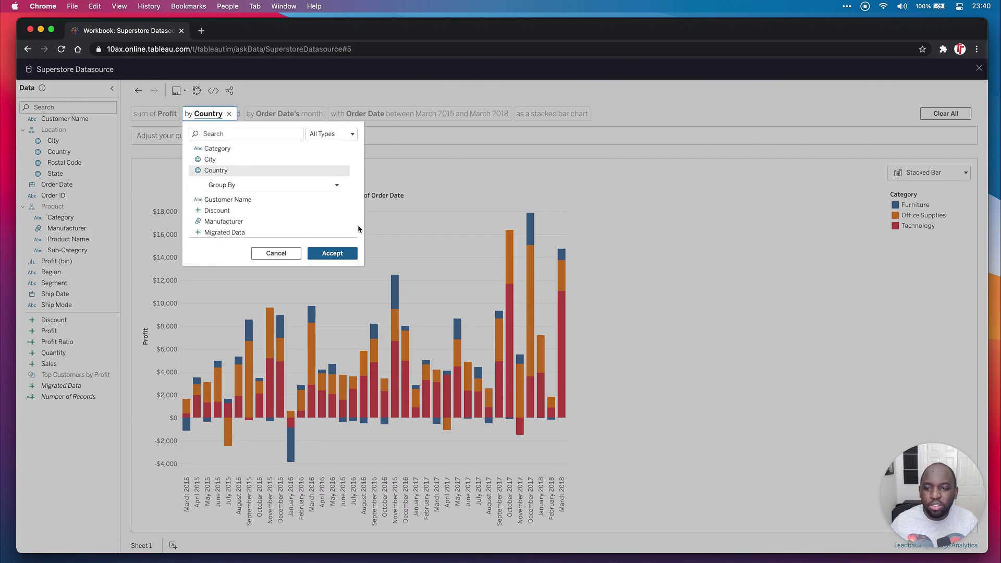
{"action": "left_click", "coordinate": [334, 253]}
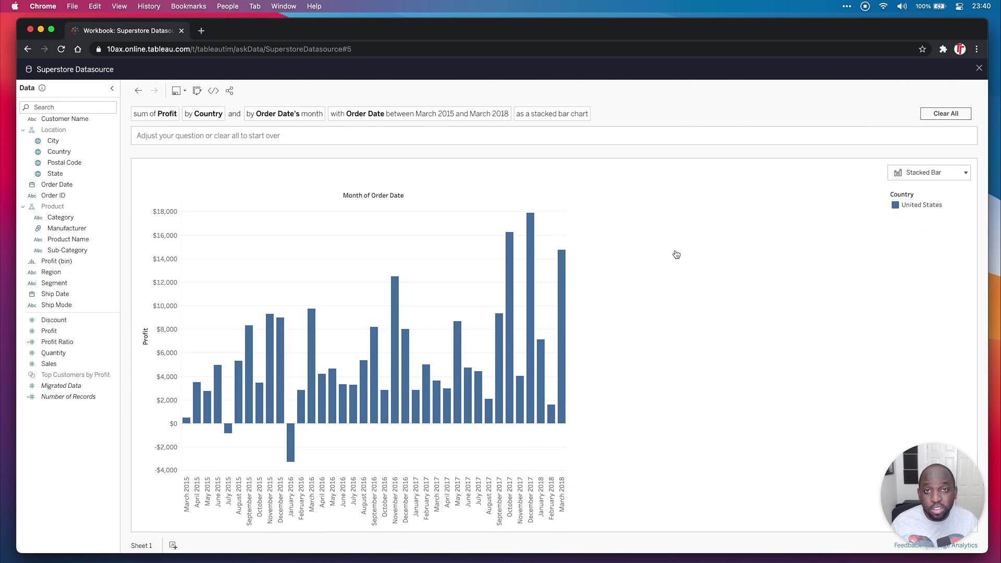
{"action": "left_click", "coordinate": [209, 114]}
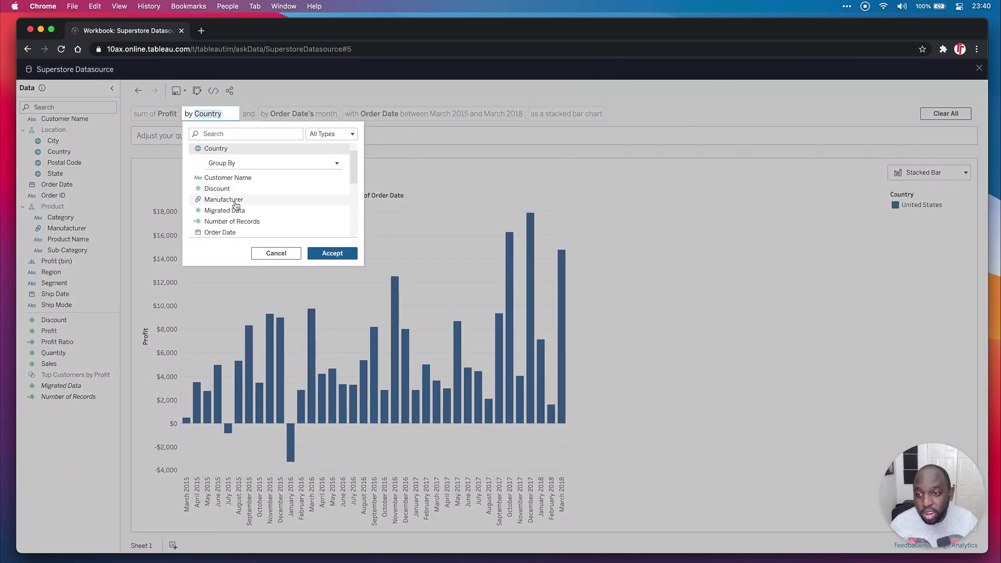
{"action": "scroll", "coordinate": [251, 209], "scroll_direction": "down", "scroll_amount": 3}
{"action": "scroll", "coordinate": [251, 210], "scroll_direction": "down", "scroll_amount": 2}
{"action": "left_click", "coordinate": [235, 221]}
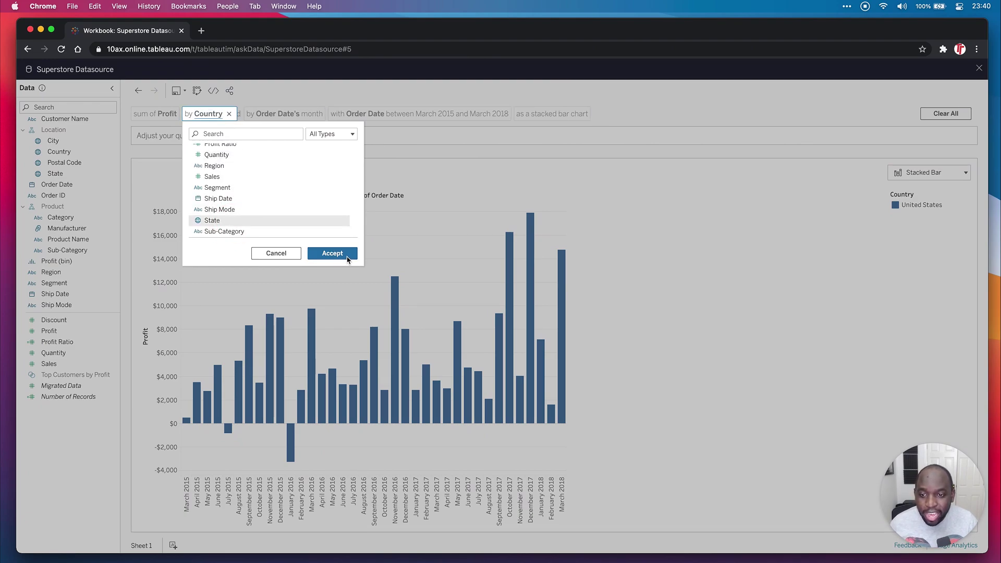
{"action": "left_click", "coordinate": [333, 253]}
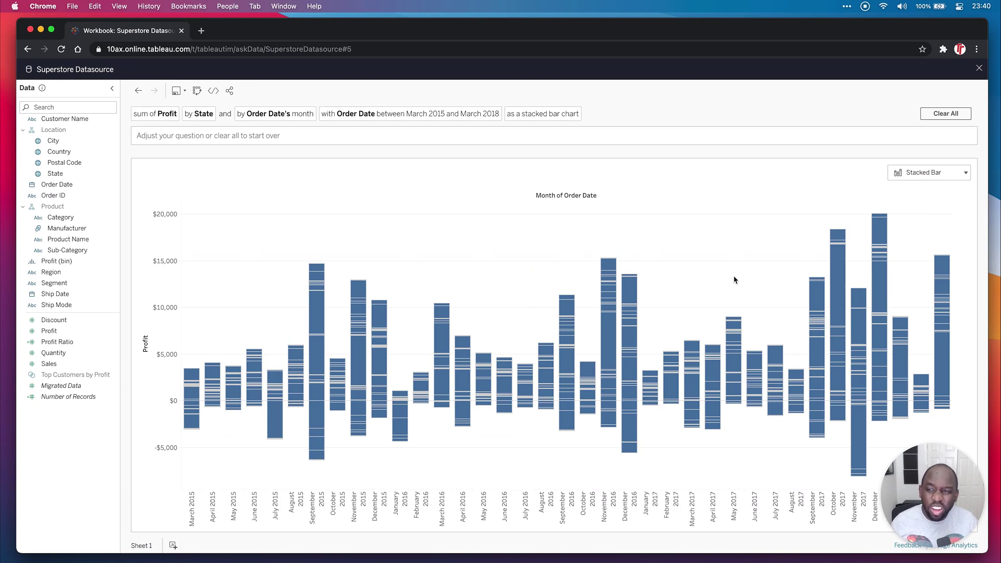
{"action": "left_click", "coordinate": [208, 114]}
{"action": "scroll", "coordinate": [224, 177], "scroll_direction": "up", "scroll_amount": 5}
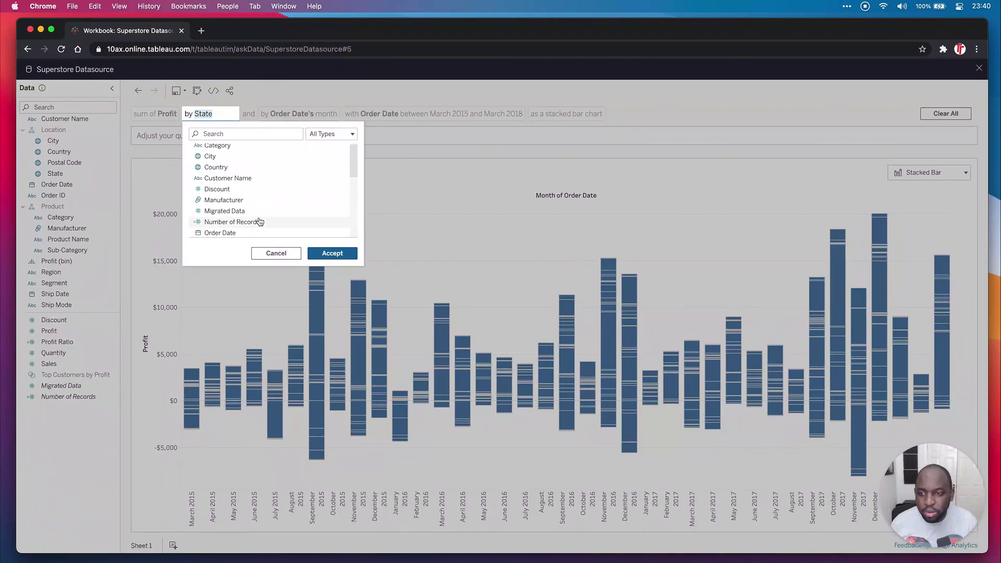
{"action": "left_click", "coordinate": [228, 151]}
{"action": "left_click", "coordinate": [333, 253]}
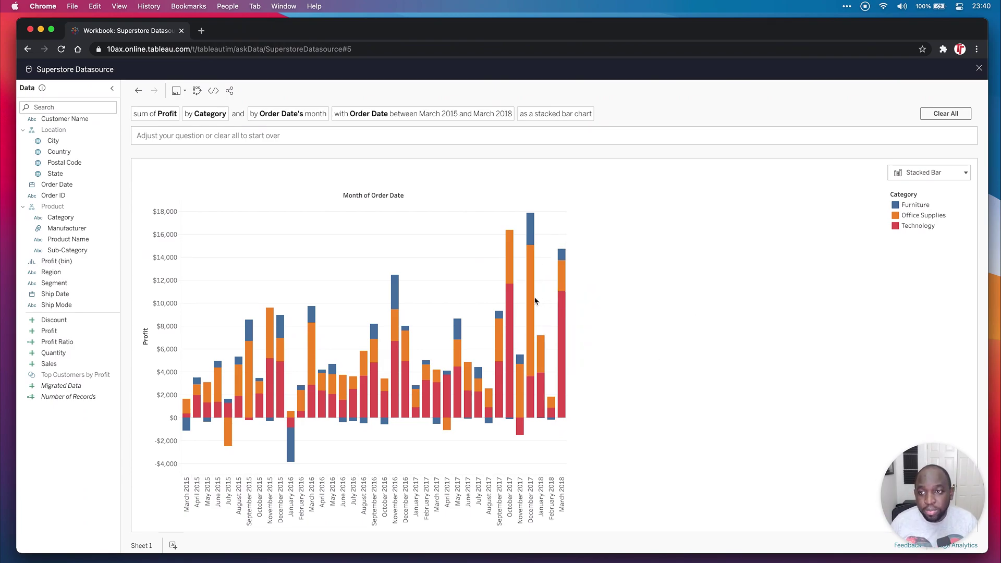
{"action": "left_click", "coordinate": [197, 90]}
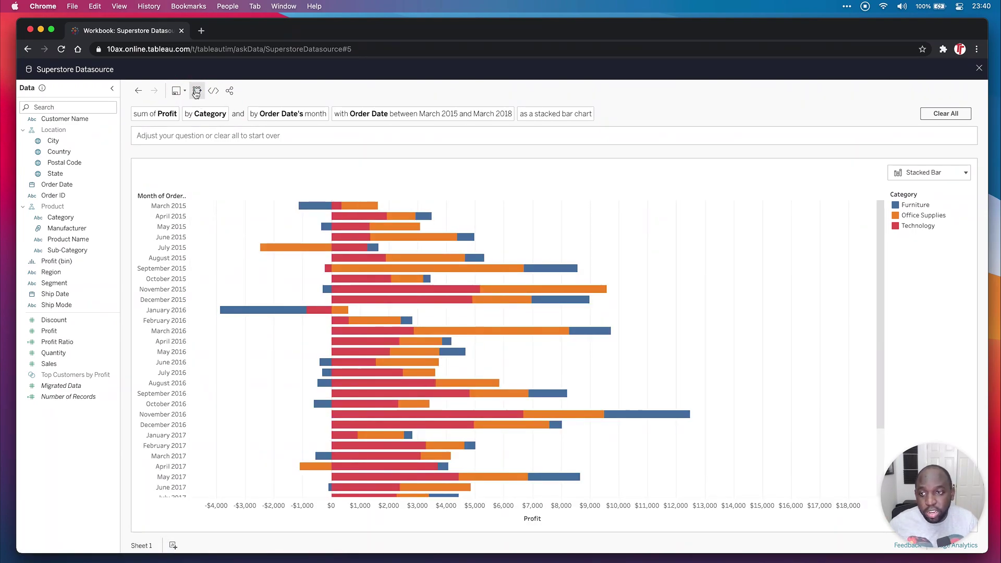
{"action": "left_click", "coordinate": [196, 91]}
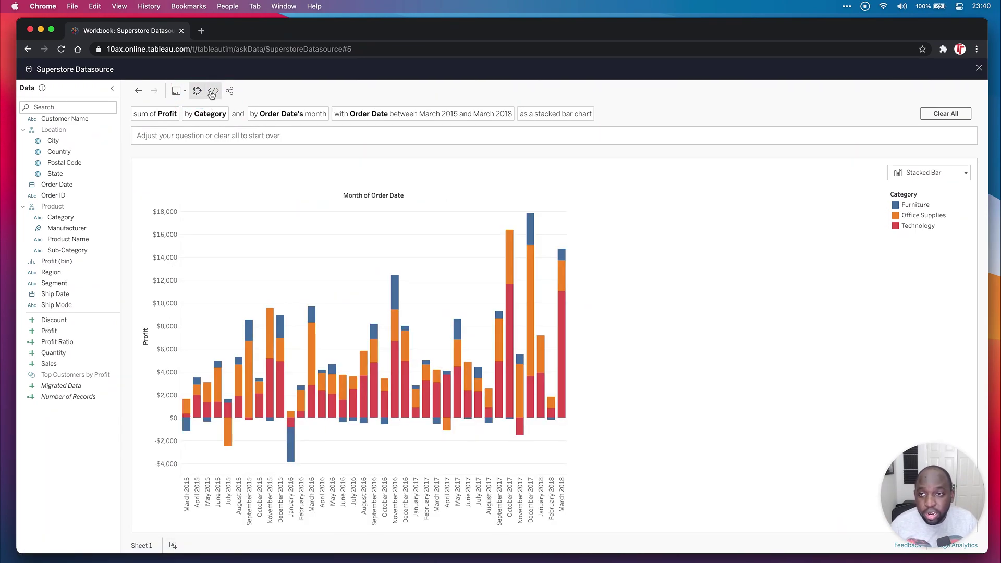
{"action": "left_click", "coordinate": [213, 90]}
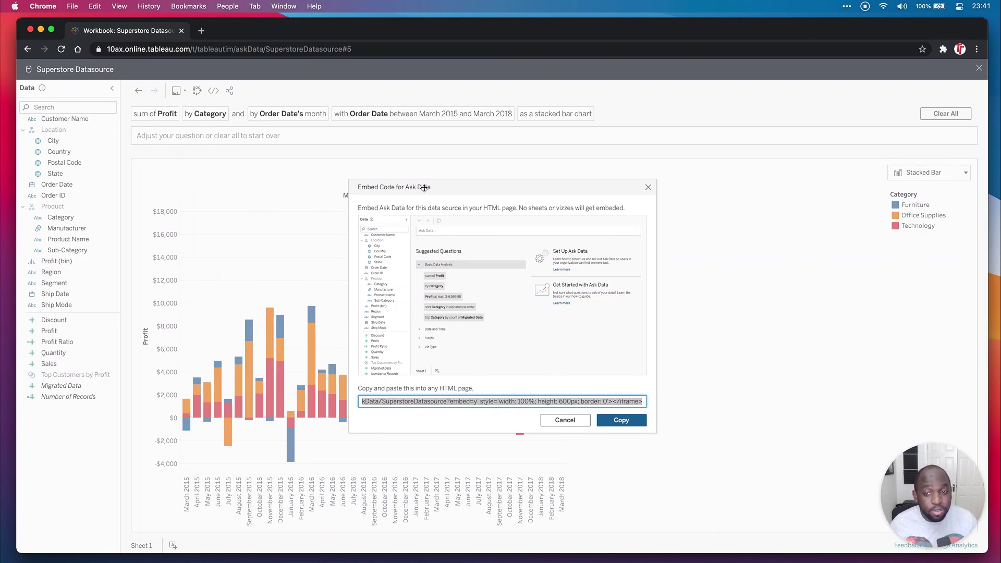
{"action": "left_click", "coordinate": [649, 187]}
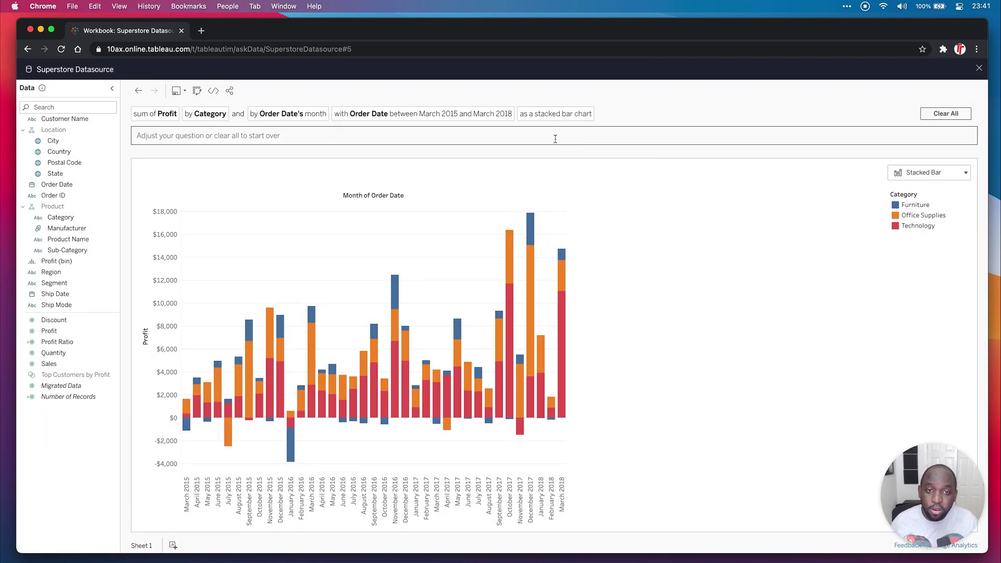
{"action": "left_click", "coordinate": [444, 113]}
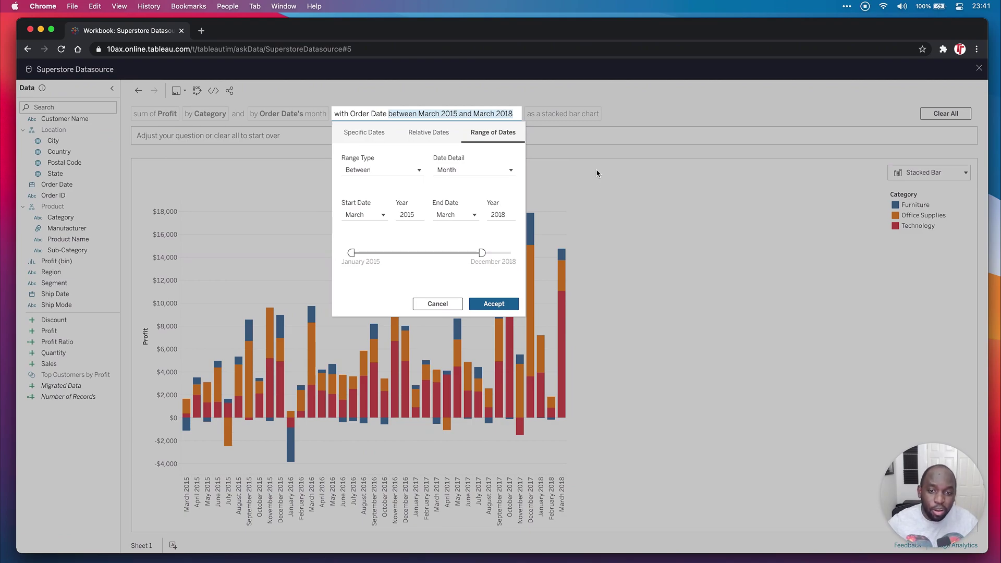
{"action": "left_click", "coordinate": [621, 178]}
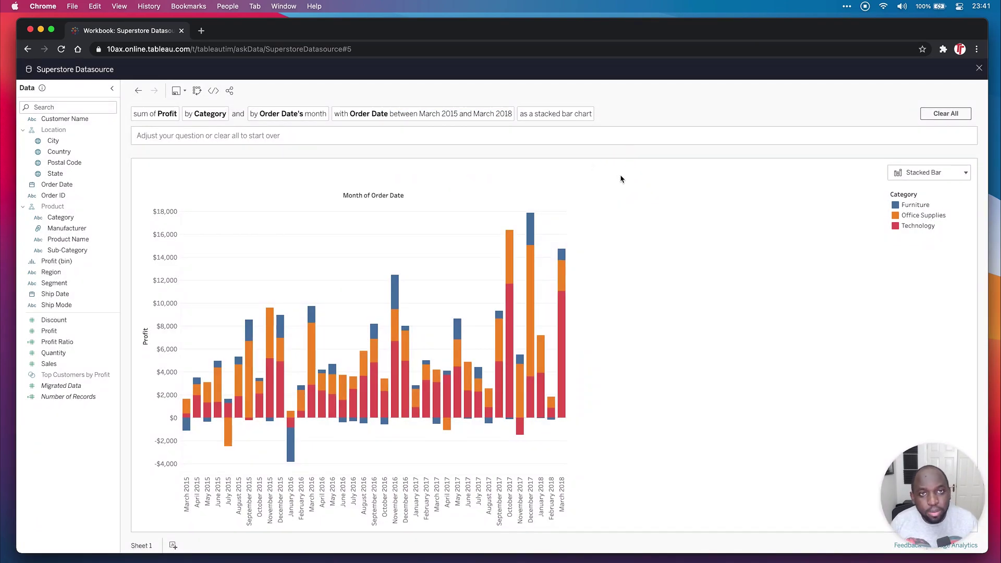